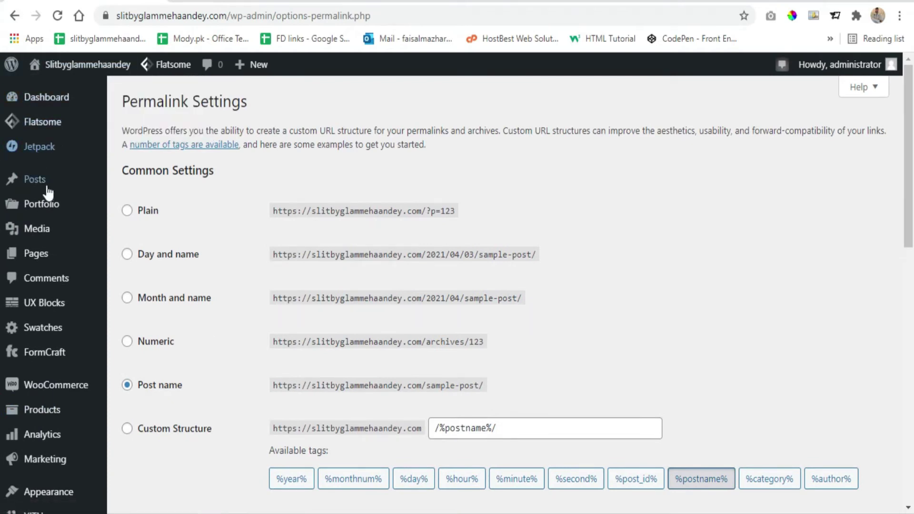
Step: Look through the admin menu for the Permalinks page and skim the permalink options
scroll(23, 136, "down", 2)
scroll(23, 136, "down", 3)
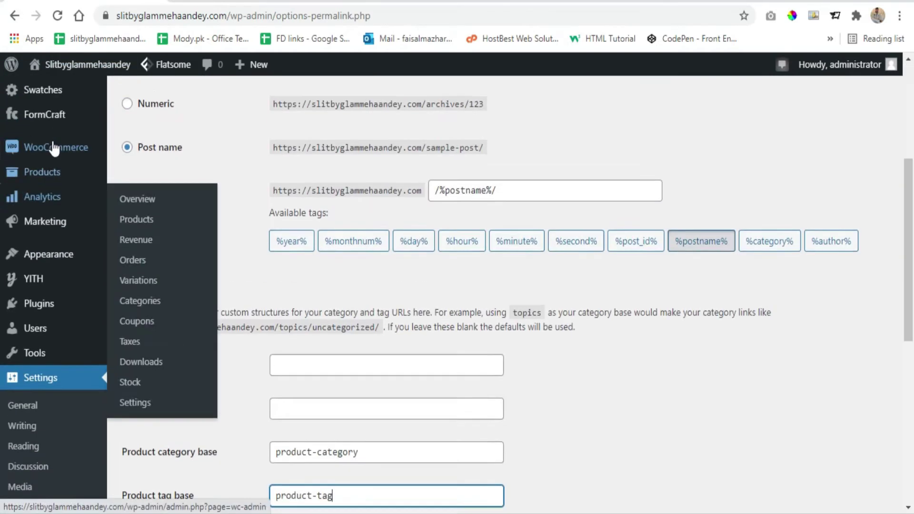
scroll(169, 139, "up", 5)
scroll(647, 143, "down", 2)
scroll(651, 164, "down", 6)
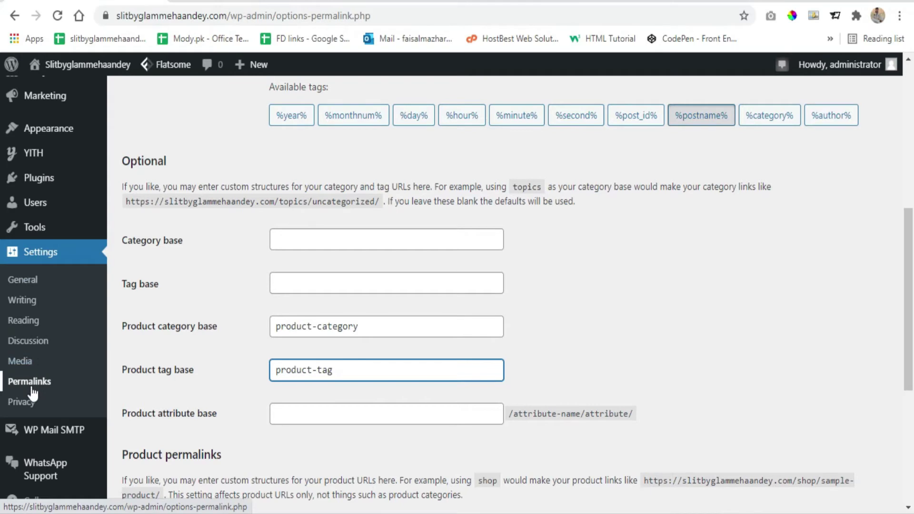
scroll(324, 290, "up", 8)
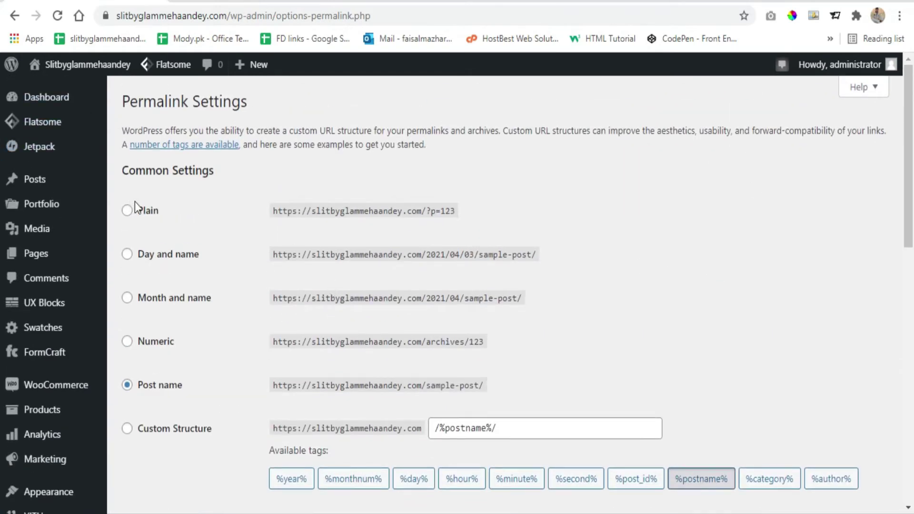
Step: Try the Day and name permalink structure and examine the date portion of its example URL
left_click(128, 256)
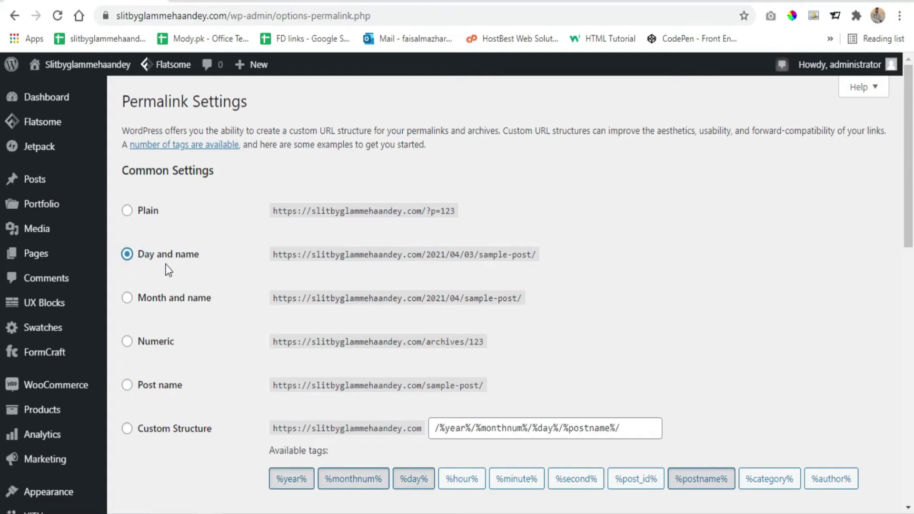
left_click_drag(199, 257, 138, 259)
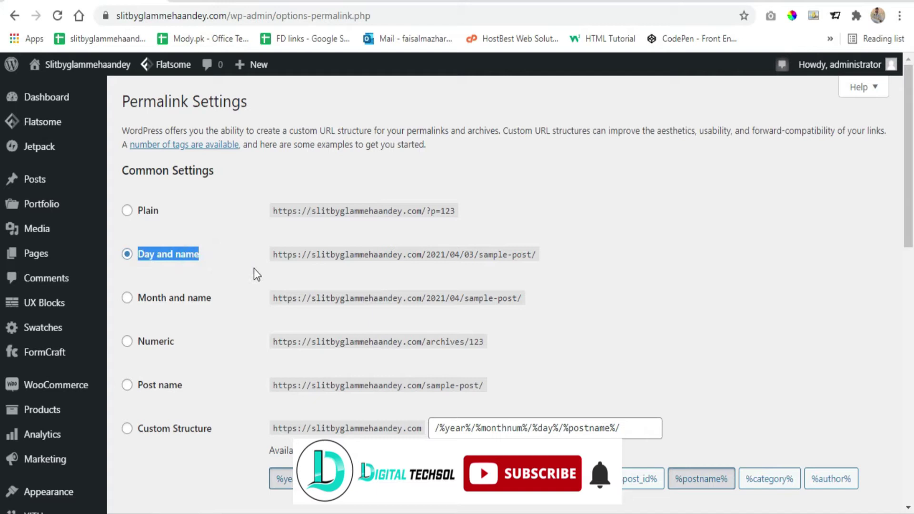
left_click_drag(270, 256, 554, 262)
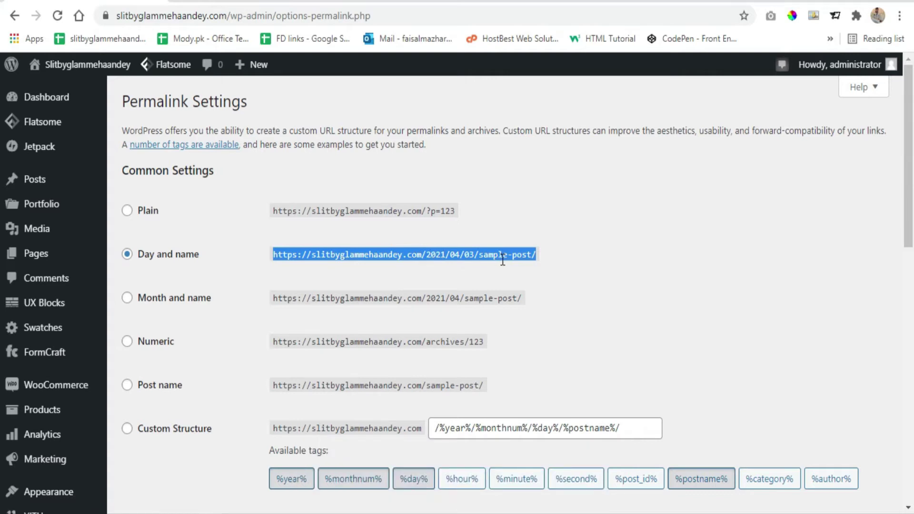
left_click(558, 257)
left_click_drag(539, 256, 269, 267)
left_click(477, 253)
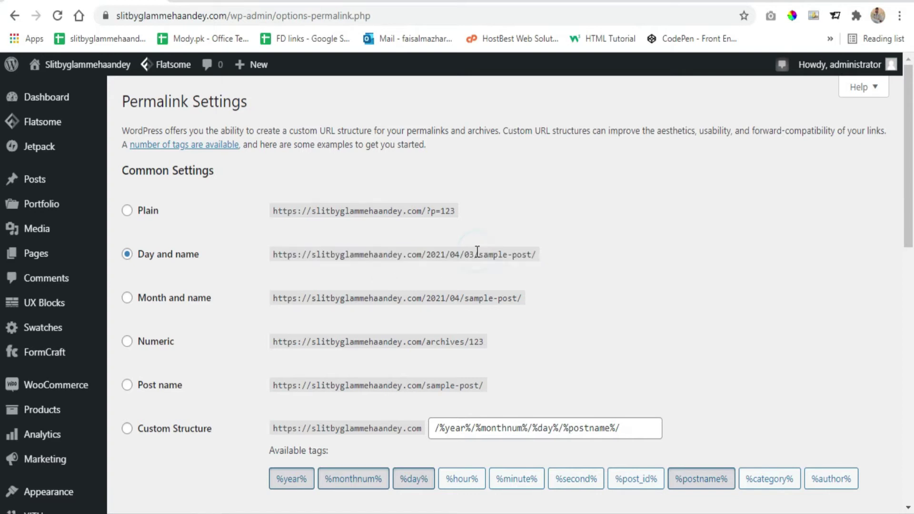
left_click_drag(475, 254, 429, 258)
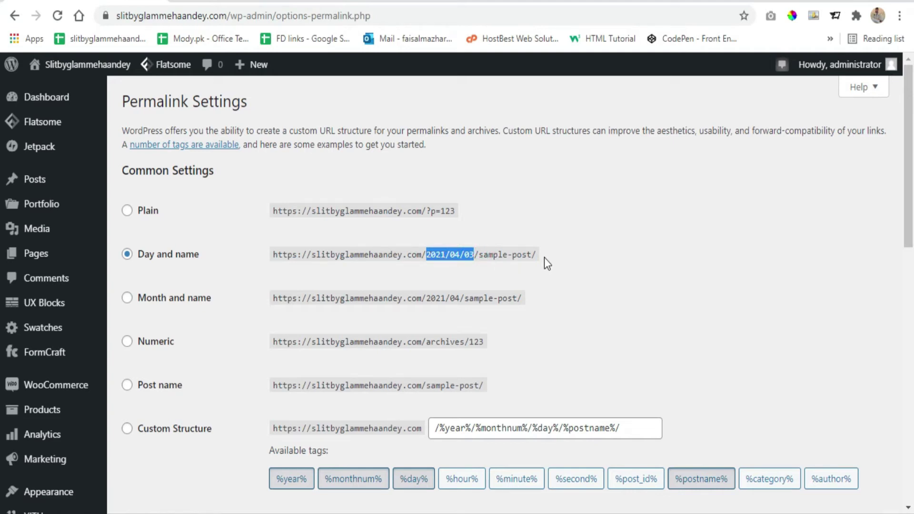
Step: Set the common permalink structure to Post name and save the permalink settings
left_click(127, 386)
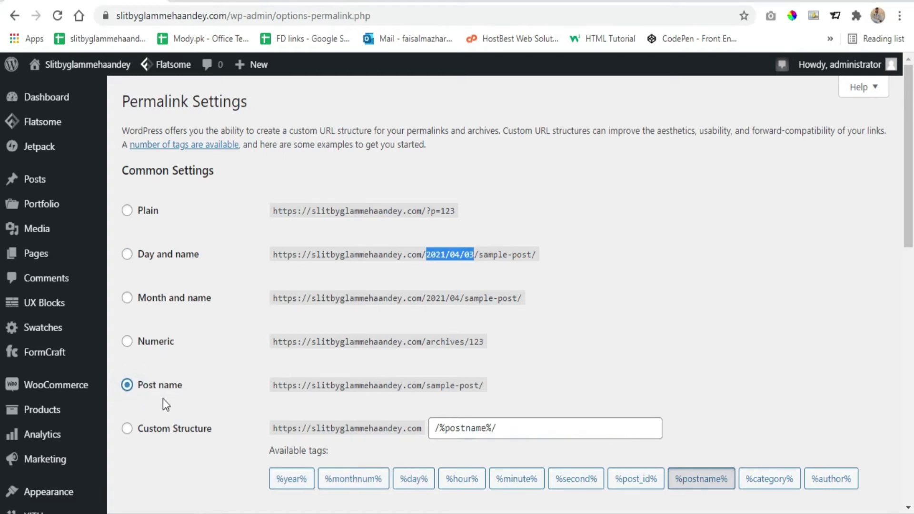
left_click_drag(271, 387, 434, 390)
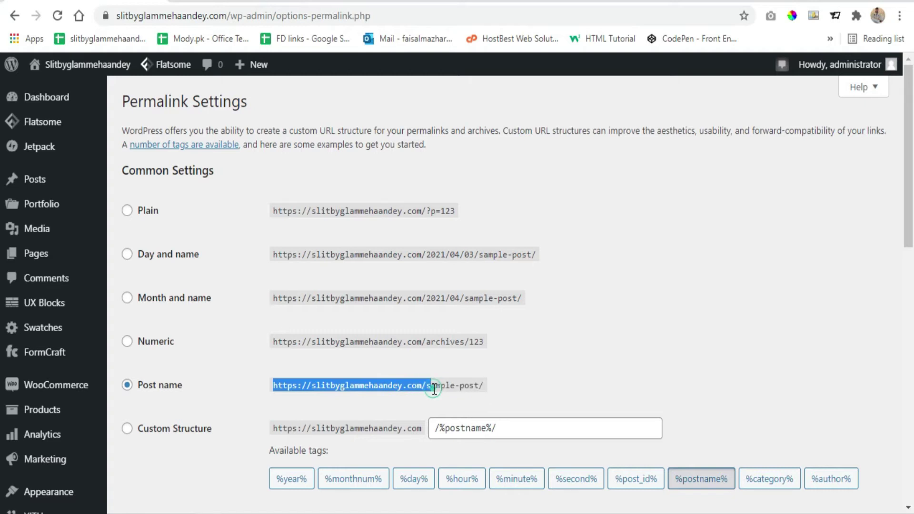
triple_click(435, 389)
left_click(453, 388)
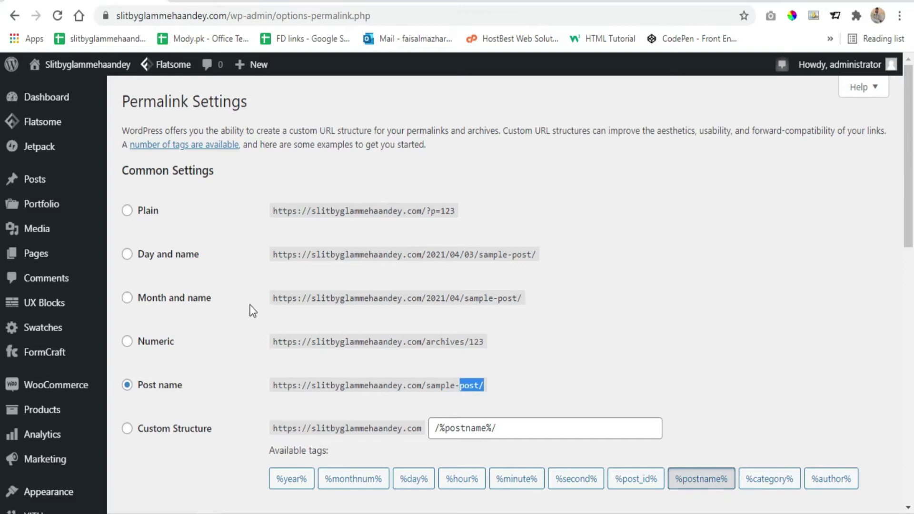
scroll(253, 310, "down", 15)
left_click(166, 439)
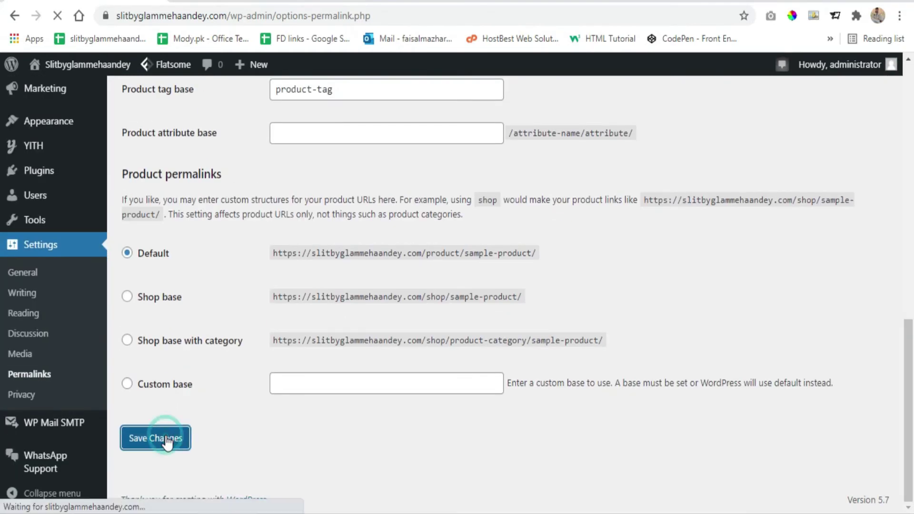
Step: Review the saved permalink options, including the product category base and product tag base
scroll(204, 308, "up", 8)
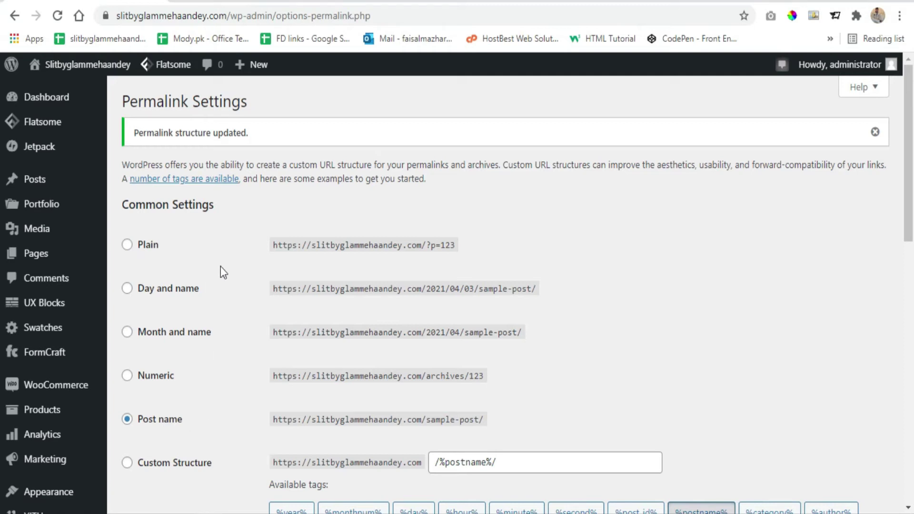
scroll(221, 267, "down", 1)
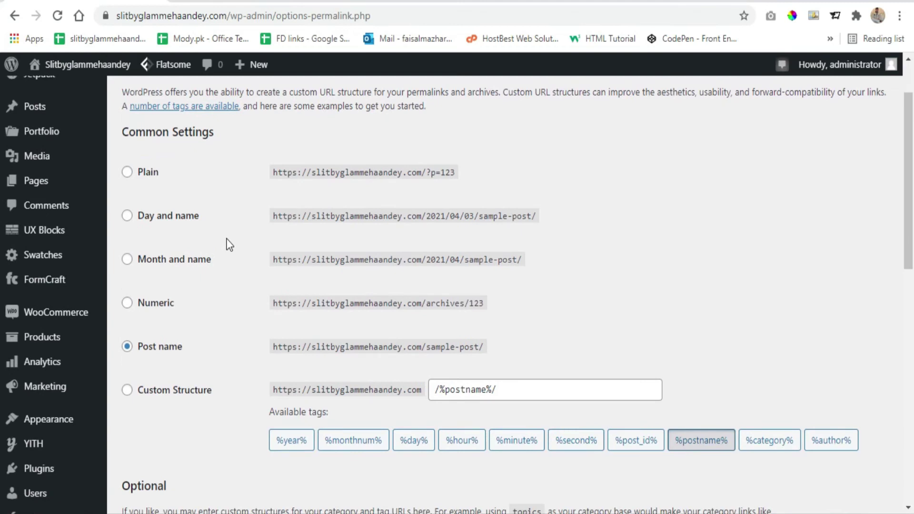
scroll(211, 225, "down", 2)
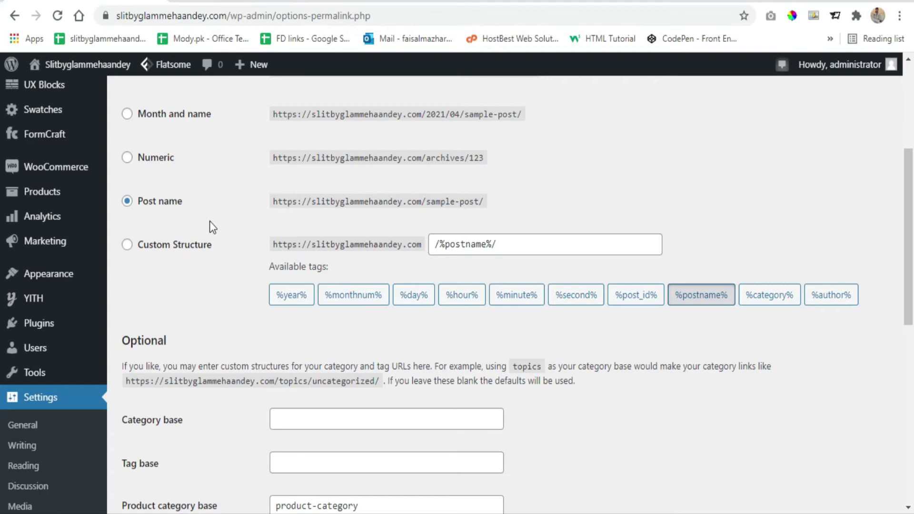
scroll(209, 221, "down", 2)
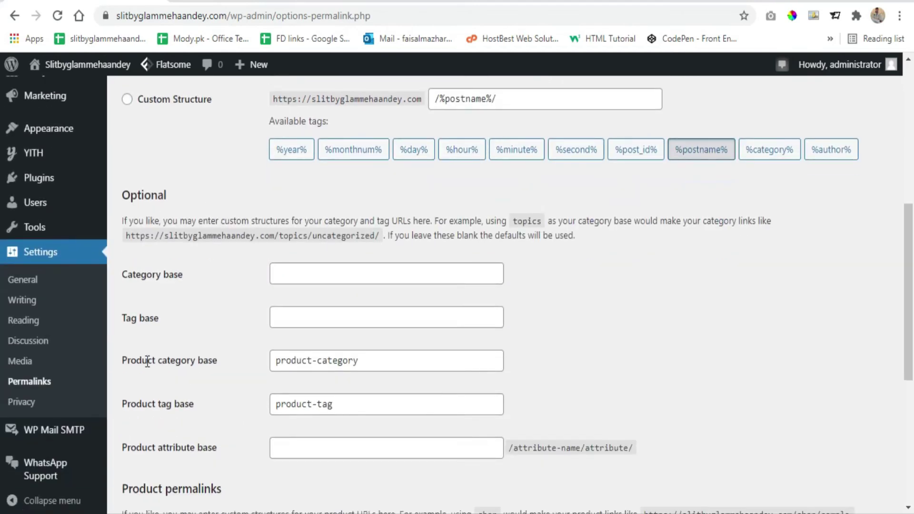
left_click(388, 361)
left_click_drag(388, 361, 287, 371)
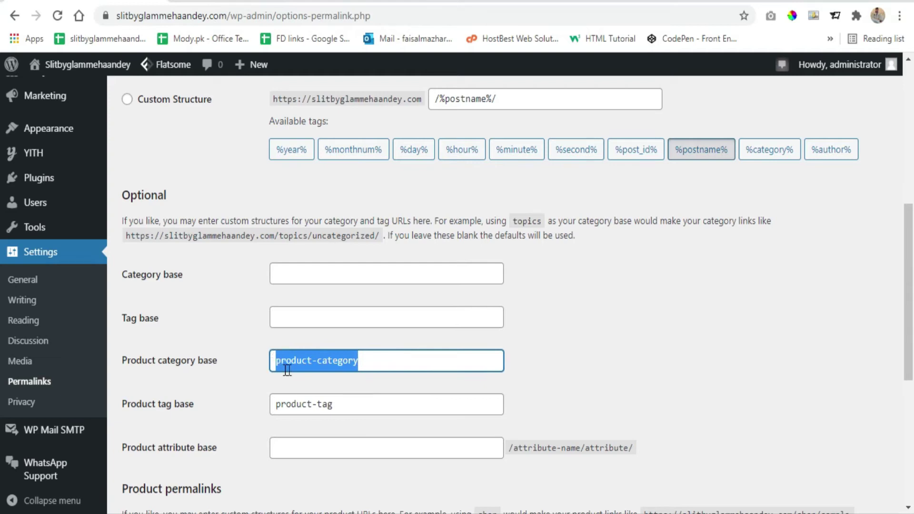
left_click(361, 405)
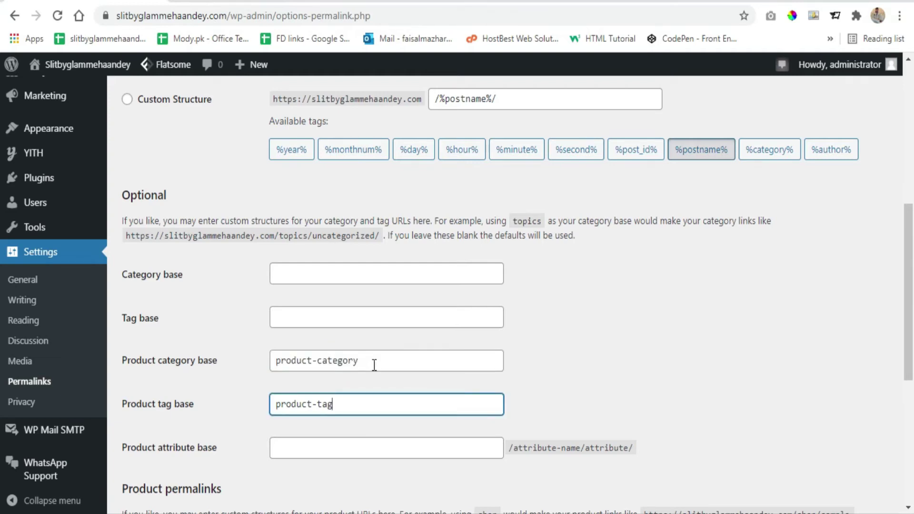
scroll(581, 243, "down", 1)
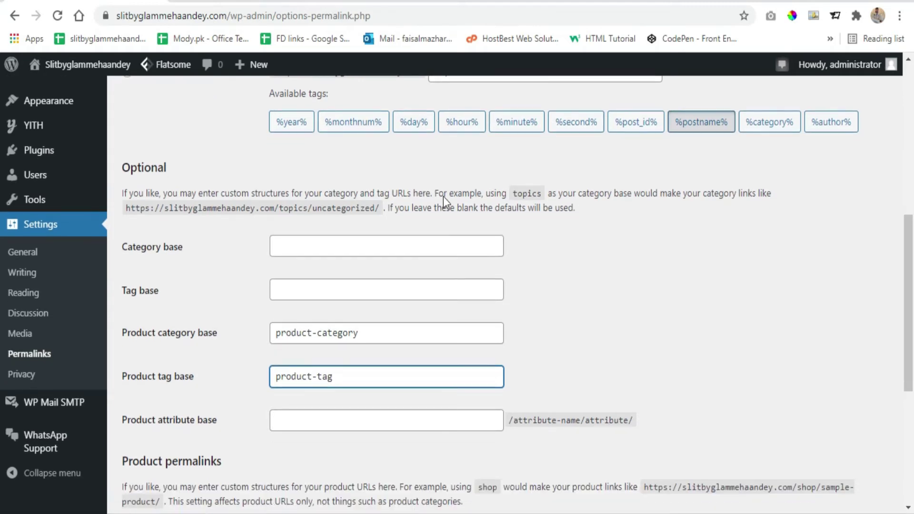
scroll(444, 196, "down", 2)
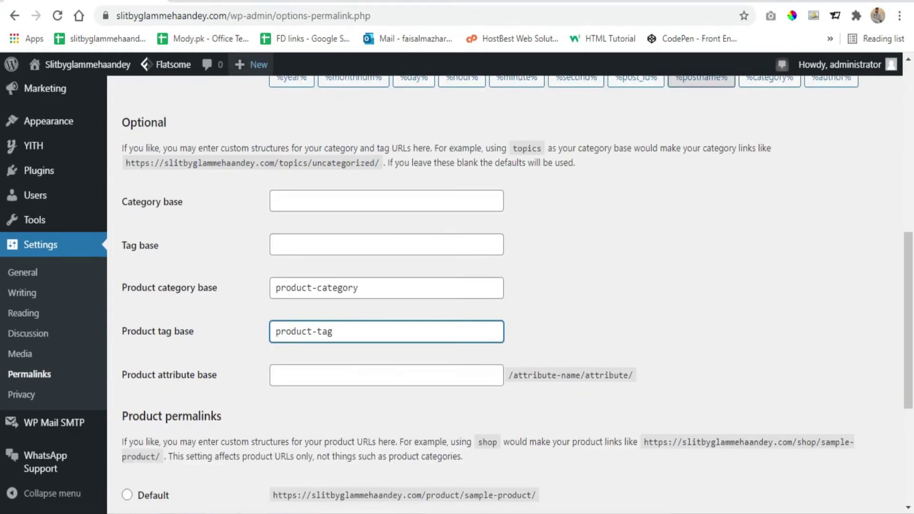
Step: Open the Jumpsuits category on the storefront and examine the category base in its URL
left_click(352, 2)
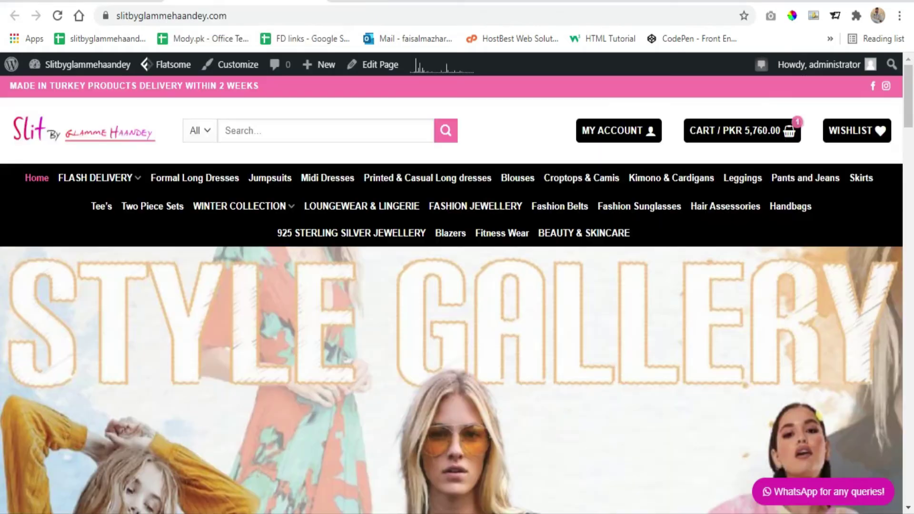
left_click(271, 187)
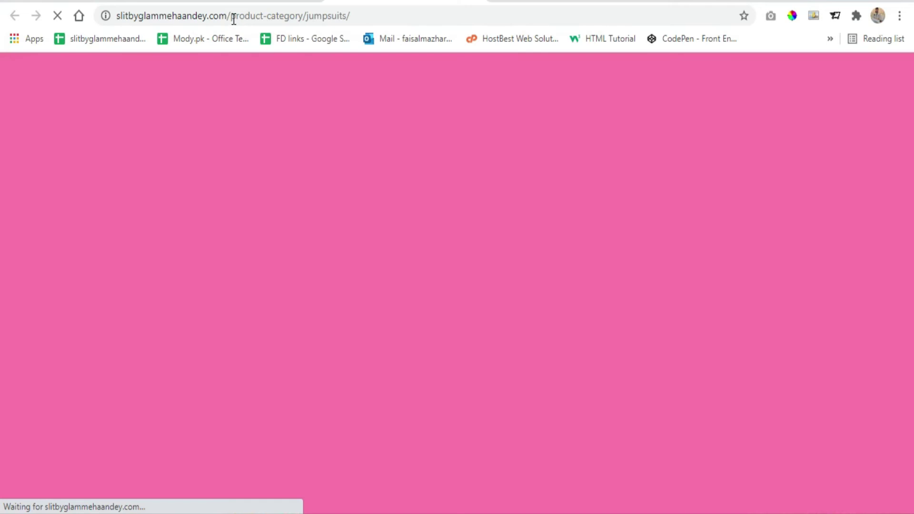
left_click(359, 16)
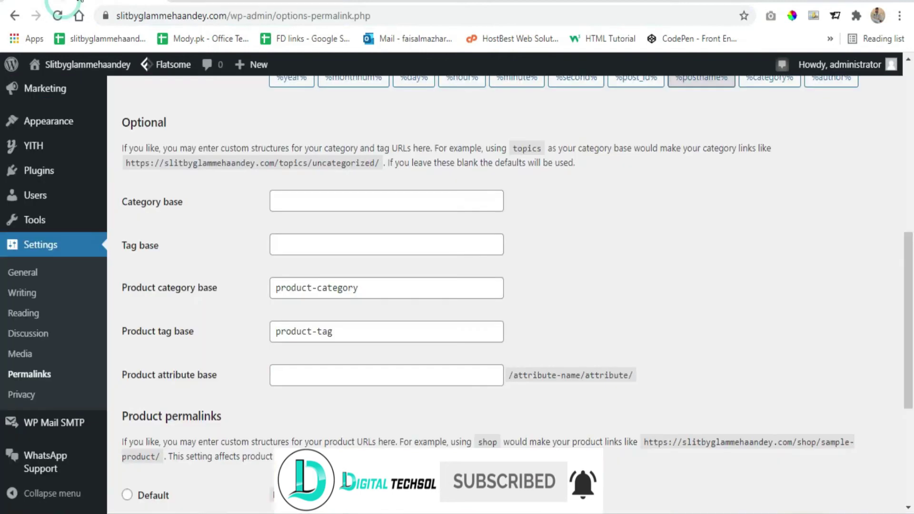
Step: Back in Permalink Settings, clear the product category base and save the changes
left_click(387, 331)
scroll(445, 265, "down", 3)
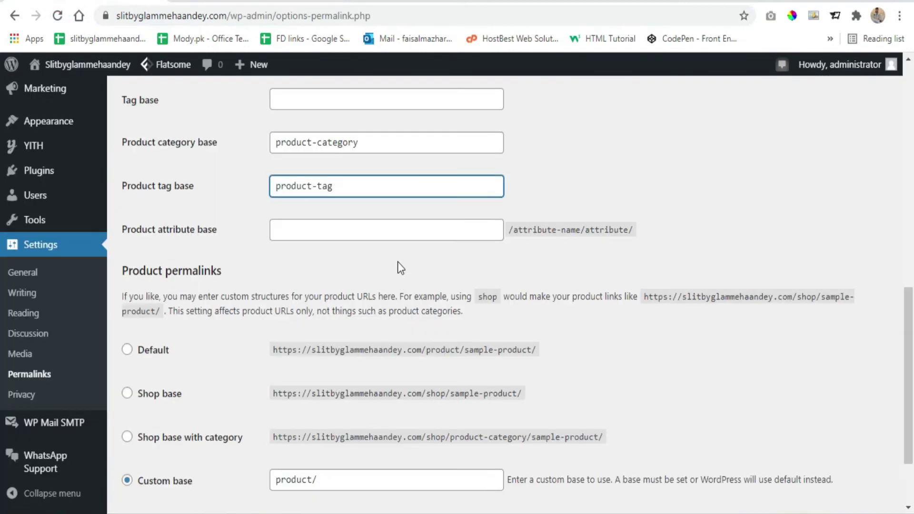
left_click(376, 139)
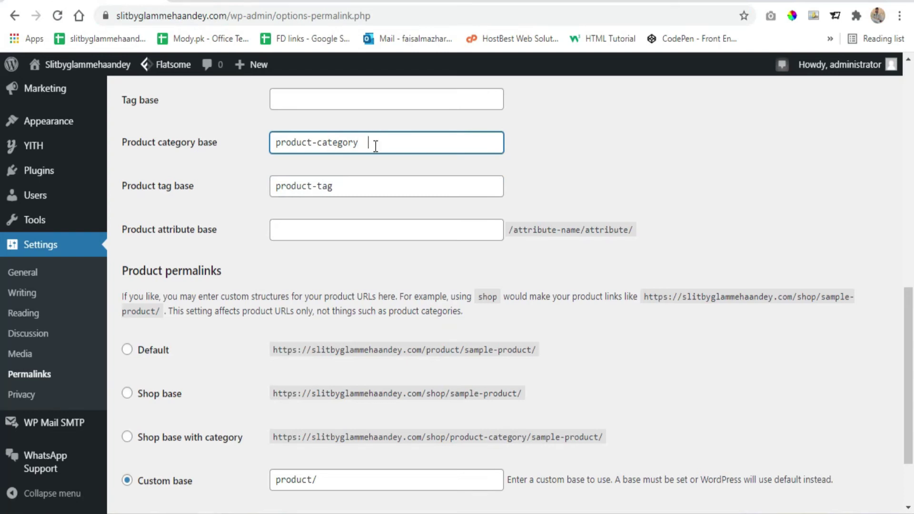
triple_click(354, 143)
key("BackSpace")
scroll(221, 303, "down", 1)
scroll(221, 303, "down", 2)
left_click(156, 439)
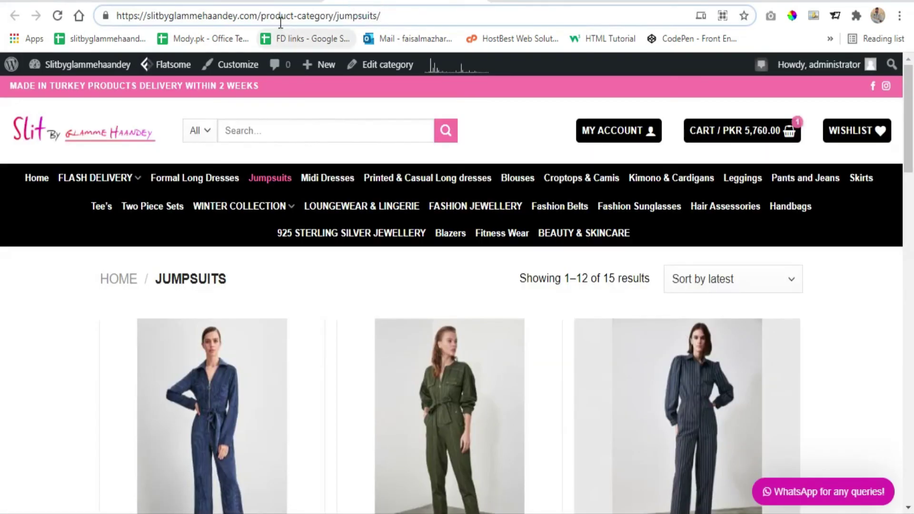
Step: Examine the product-category part of the Jumpsuits page URL and reload that page
left_click_drag(259, 16, 333, 16)
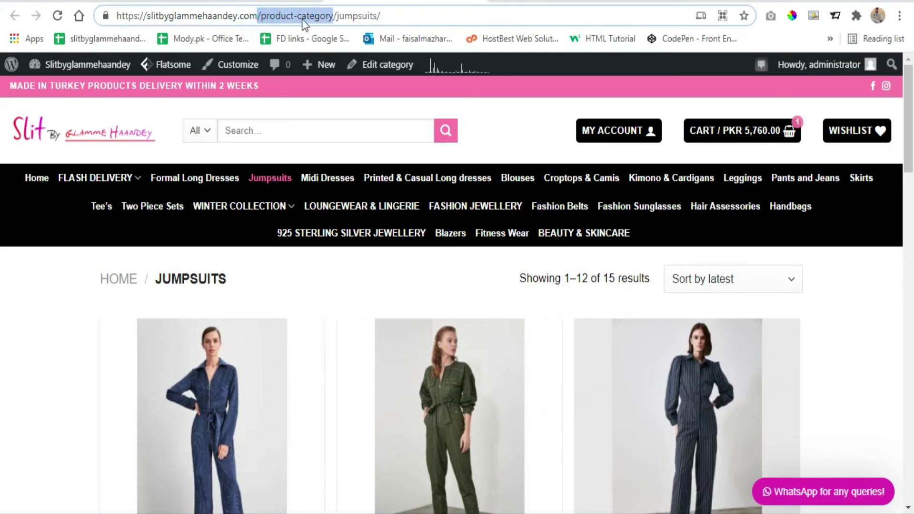
left_click(58, 15)
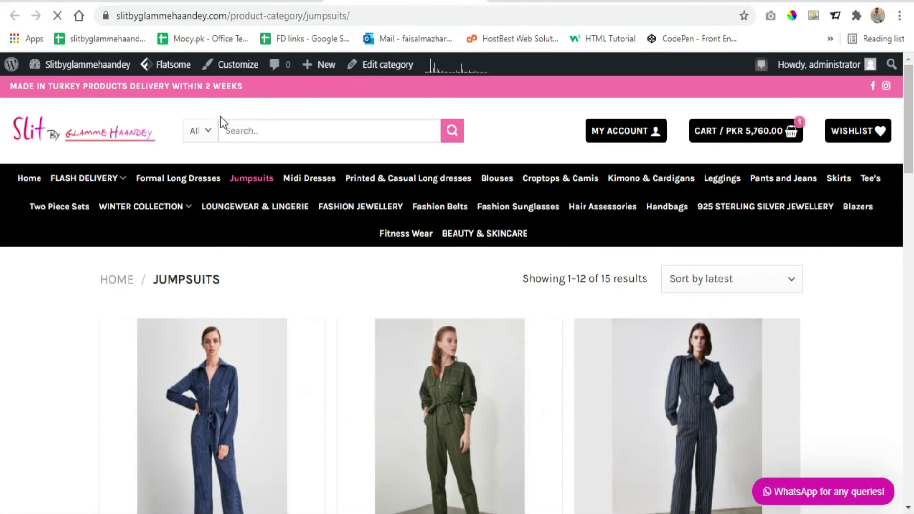
scroll(448, 321, "up", 2)
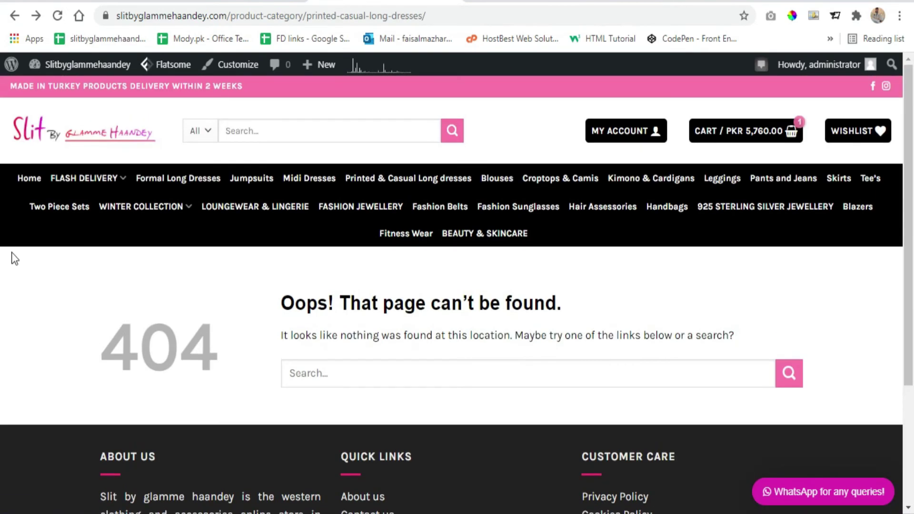
Step: Examine the error heading on the printed-casual-long-dresses page, check the lantern sleeve dress page, and return to the start of Permalink Settings
left_click_drag(562, 304, 259, 295)
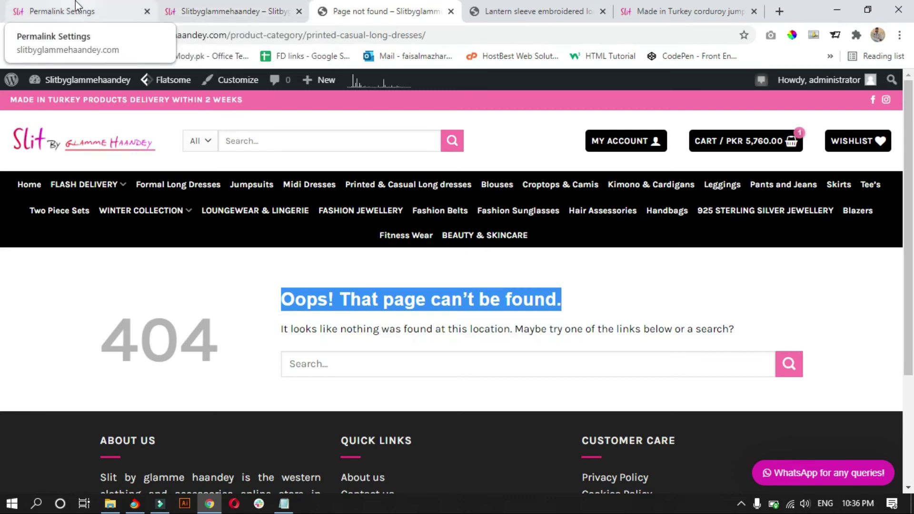
left_click(526, 13)
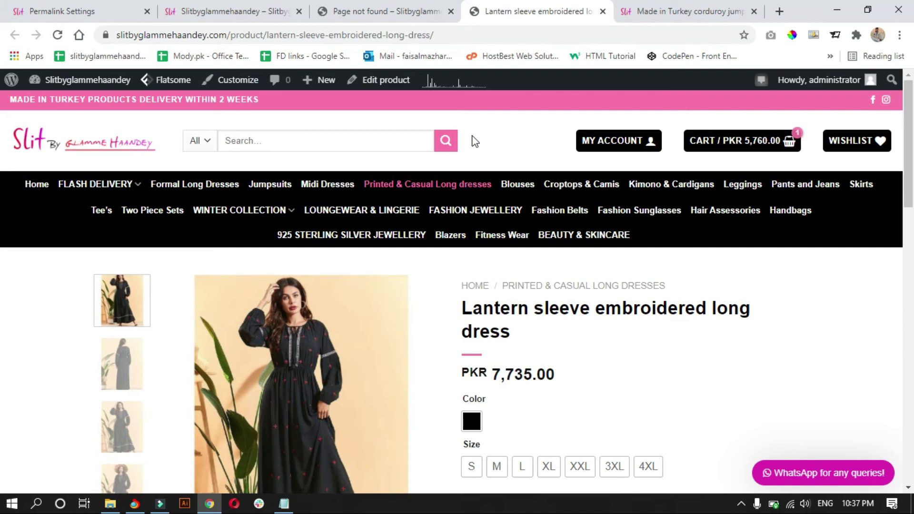
left_click(29, 11)
scroll(247, 221, "up", 10)
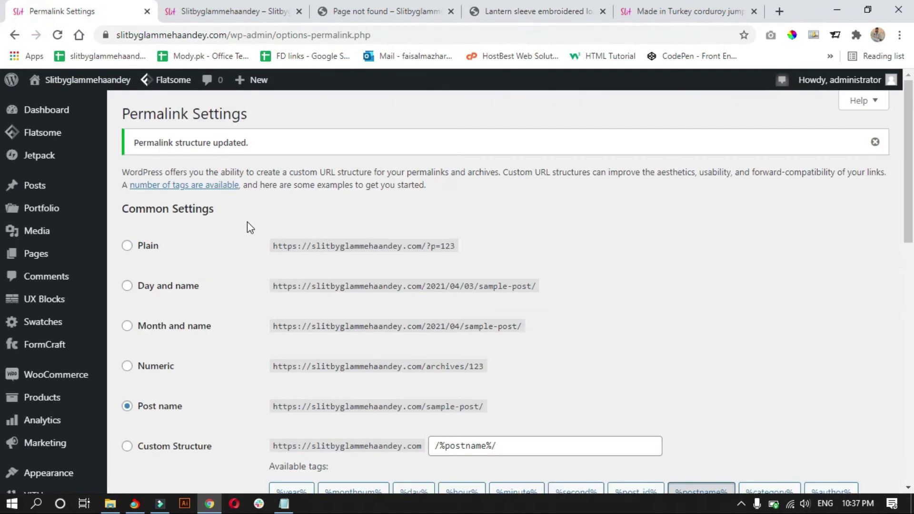